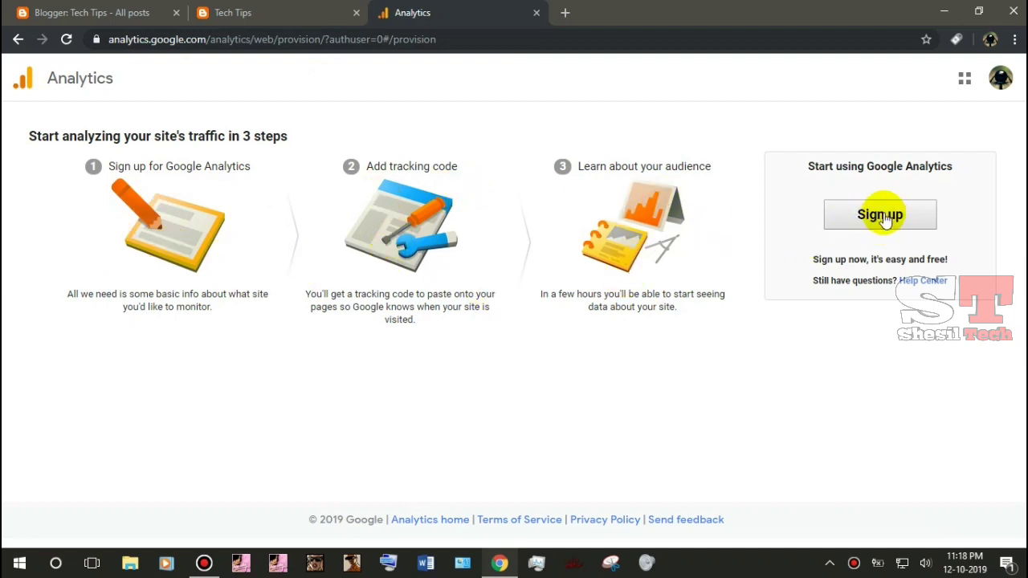
Sign up for a new Analytics account with a name, keep Web as the measurement, and continue
left_click(880, 215)
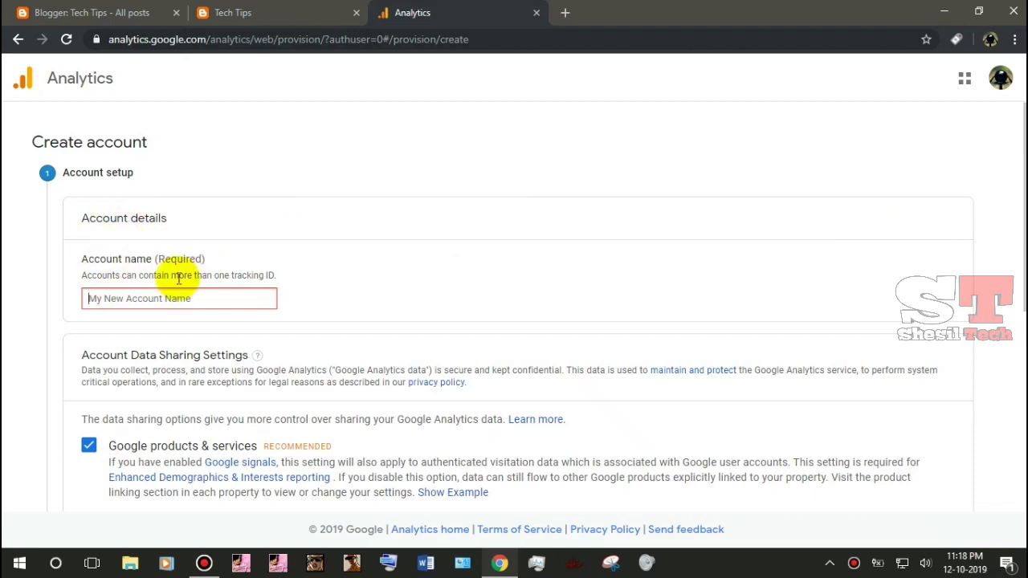
left_click(113, 298)
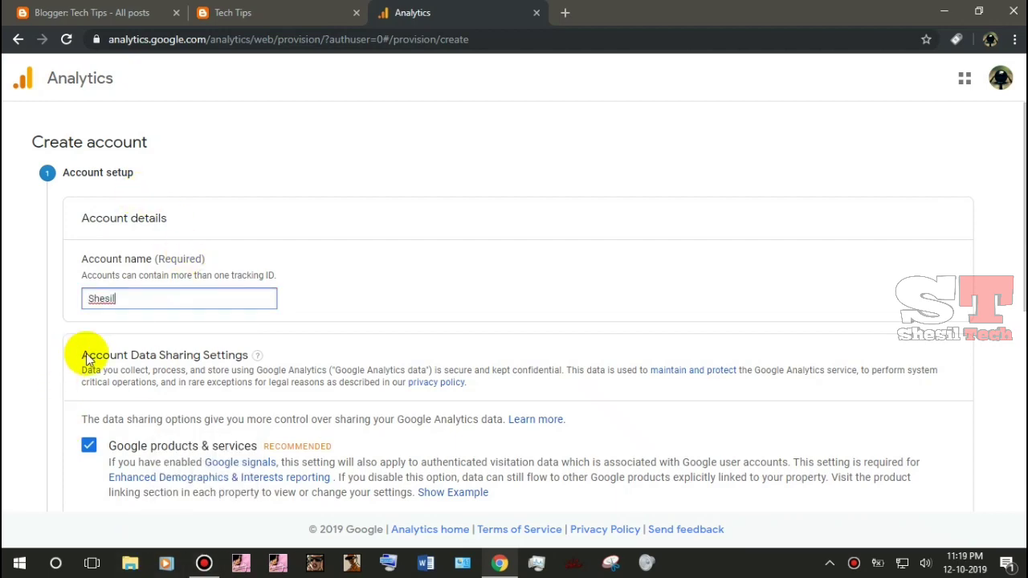
scroll(92, 354, "down", 5)
left_click(88, 397)
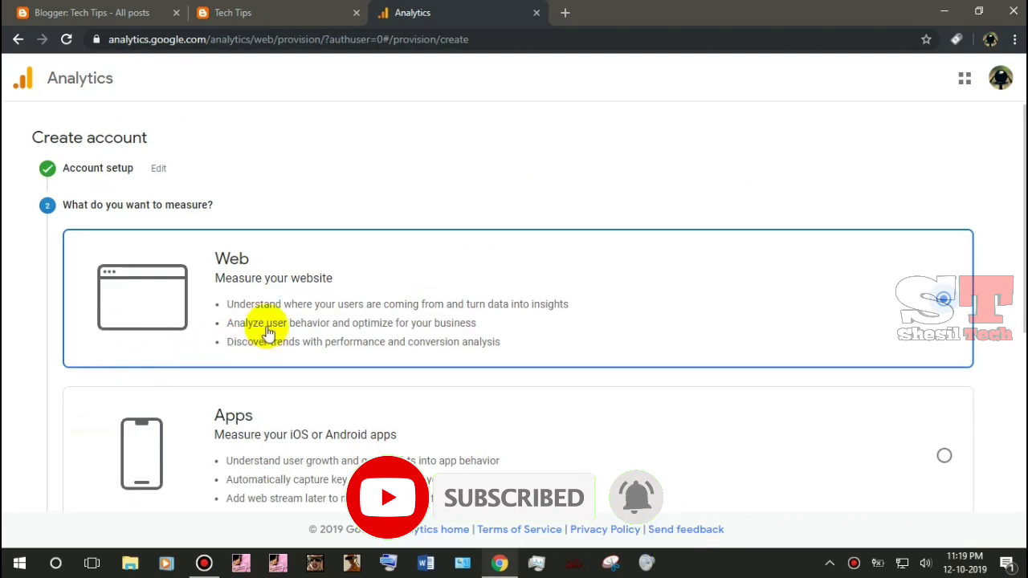
scroll(276, 337, "down", 4)
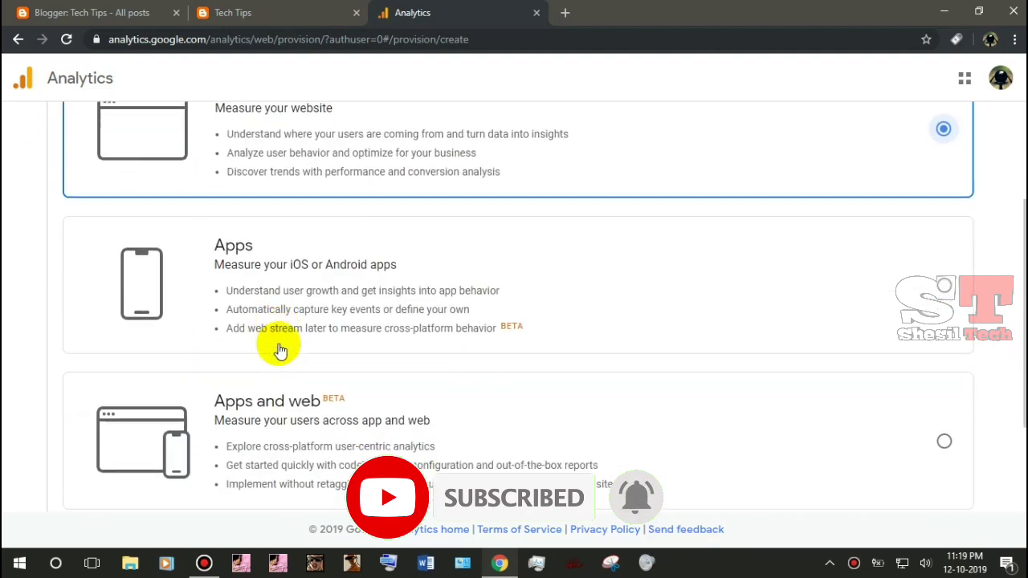
left_click(89, 411)
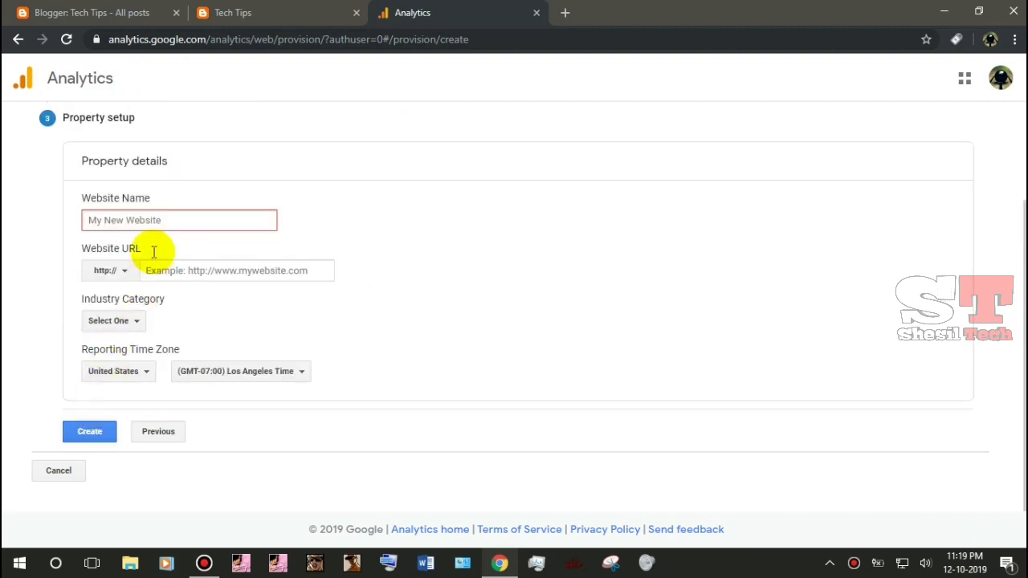
type("Tech Tips")
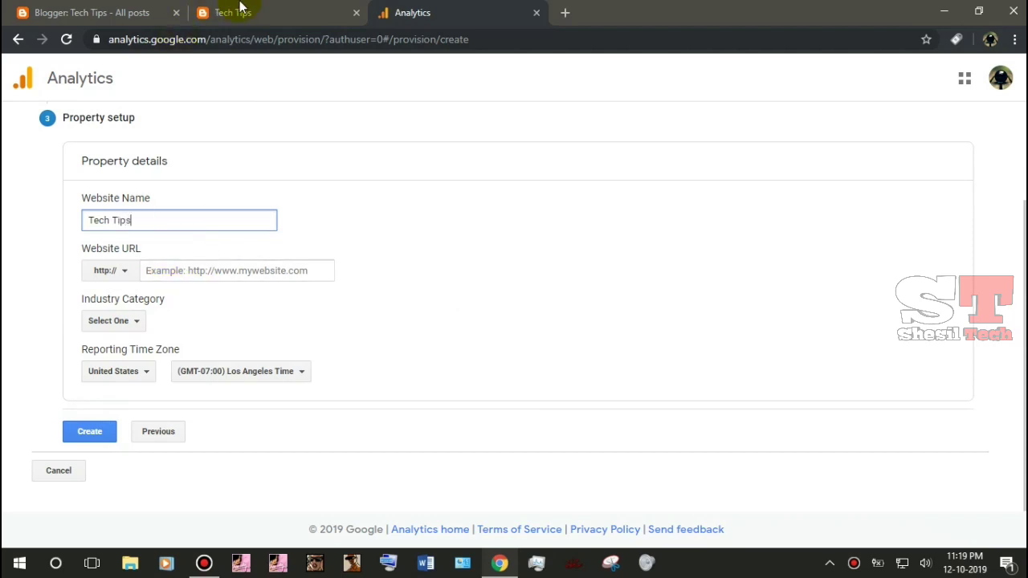
left_click(183, 271)
right_click(170, 268)
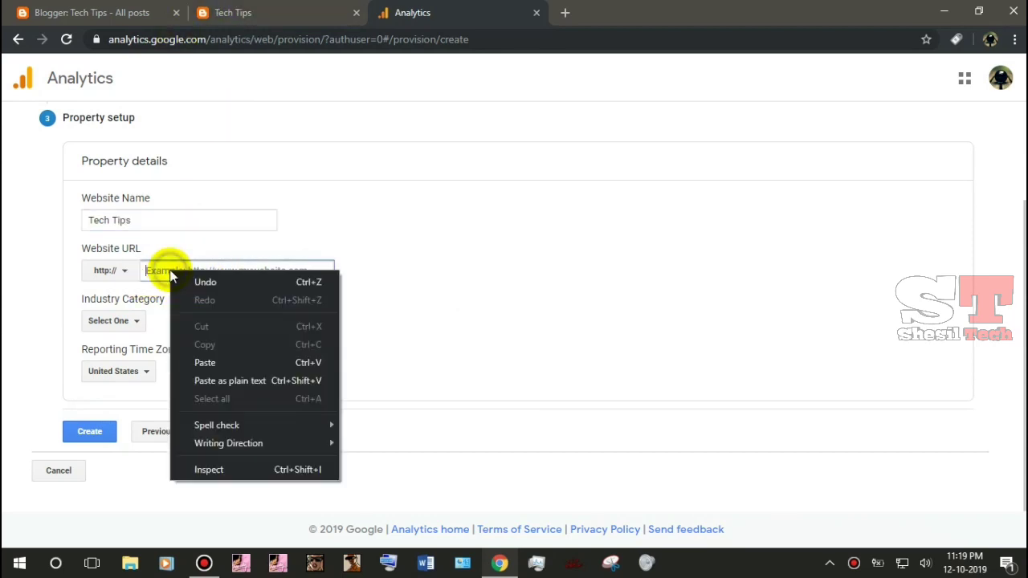
left_click(205, 361)
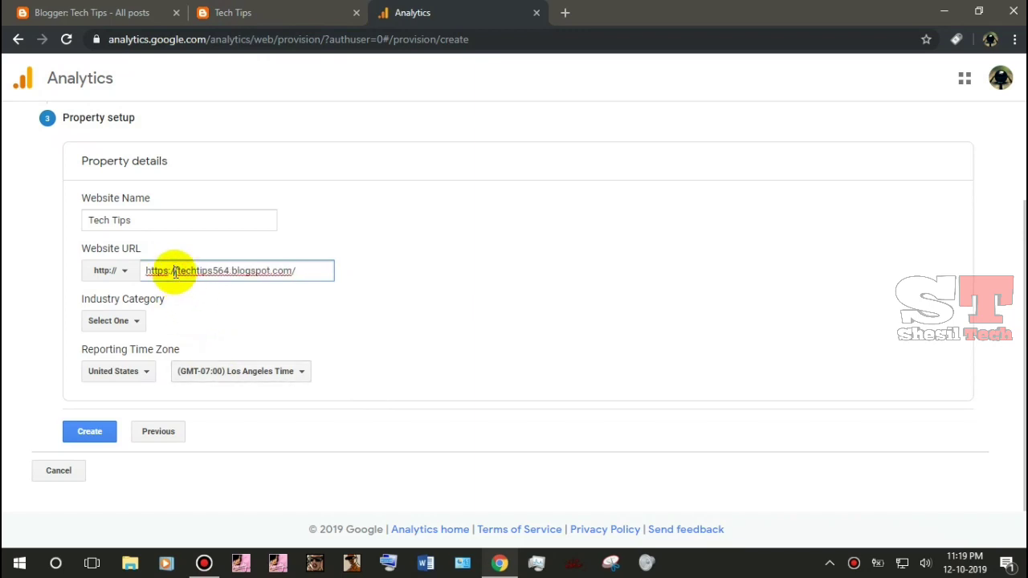
key("shift+Left")
key("shift+Left")
key("shift+Left")
key("shift+Left")
key("shift+Left")
key("shift+Left")
key("shift+Left")
key("shift+Left")
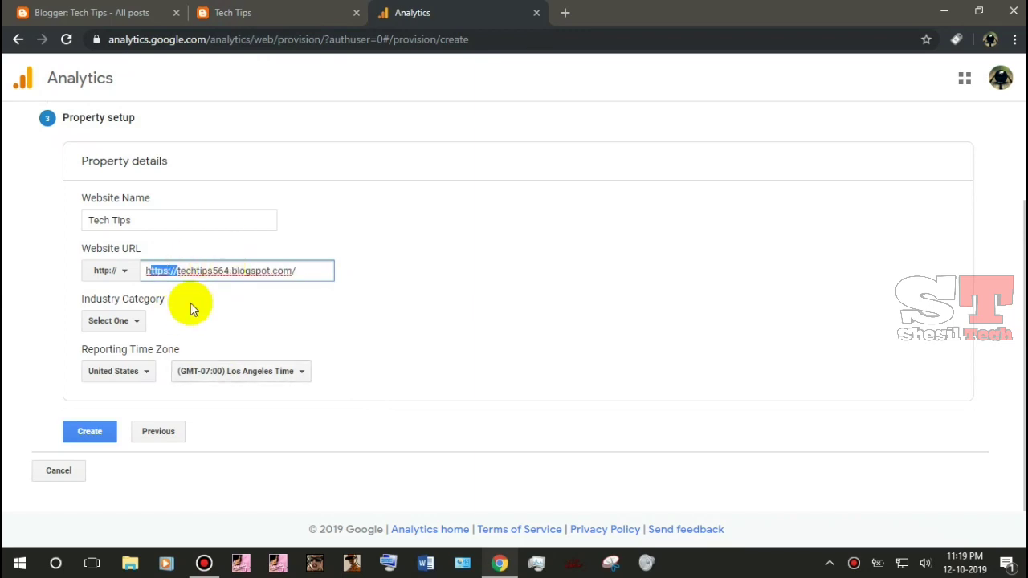
key("BackSpace")
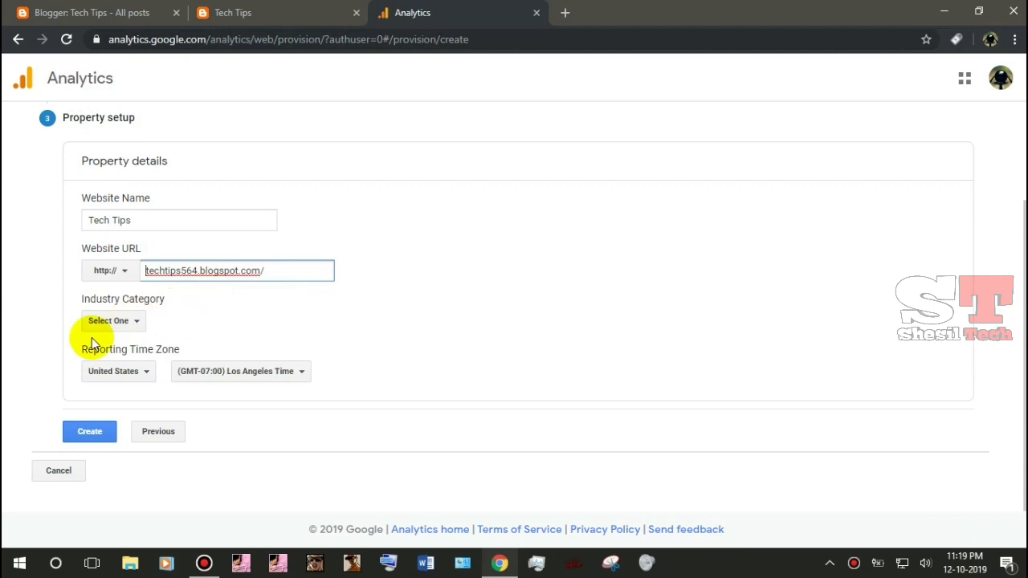
Choose the Arts and Entertainment category and India time zone, then create the property
left_click(133, 322)
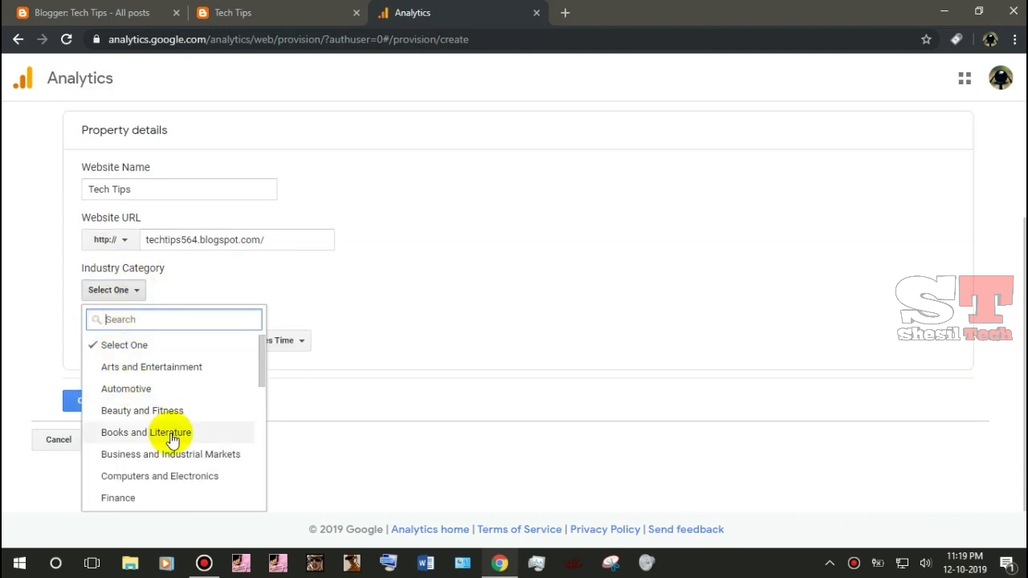
scroll(171, 439, "down", 5)
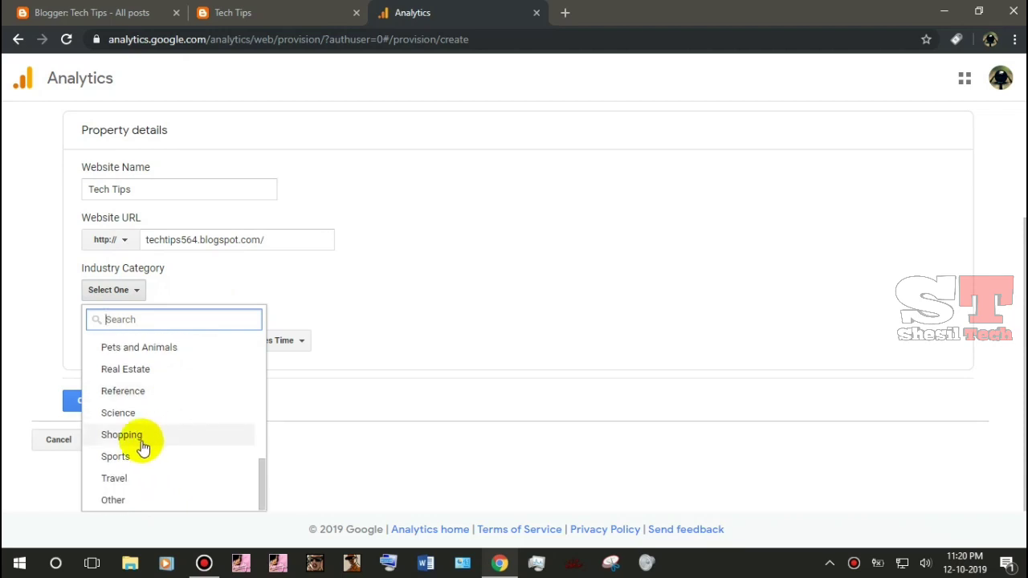
scroll(142, 446, "up", 2)
scroll(142, 446, "up", 1)
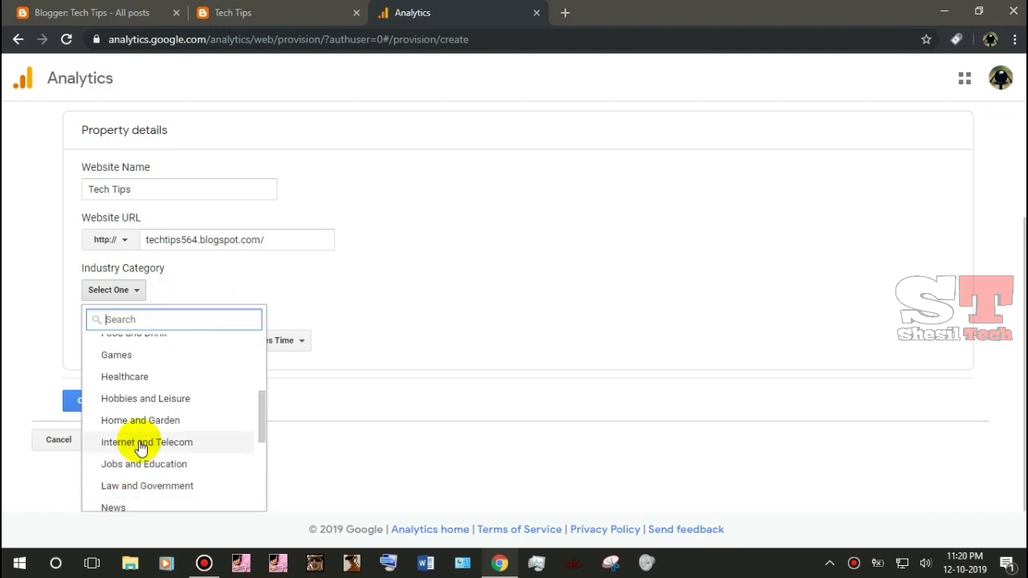
scroll(142, 446, "up", 3)
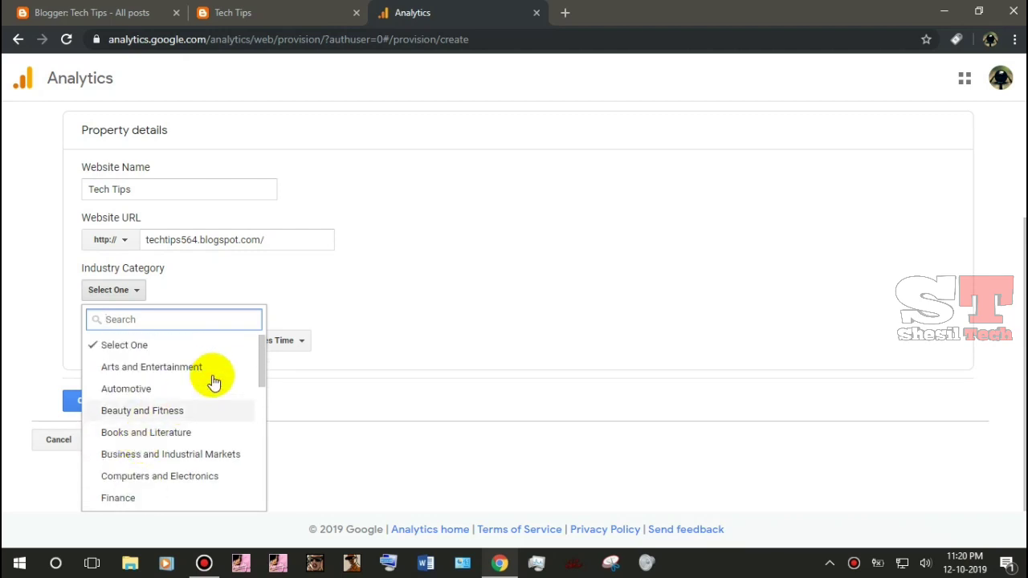
left_click(140, 367)
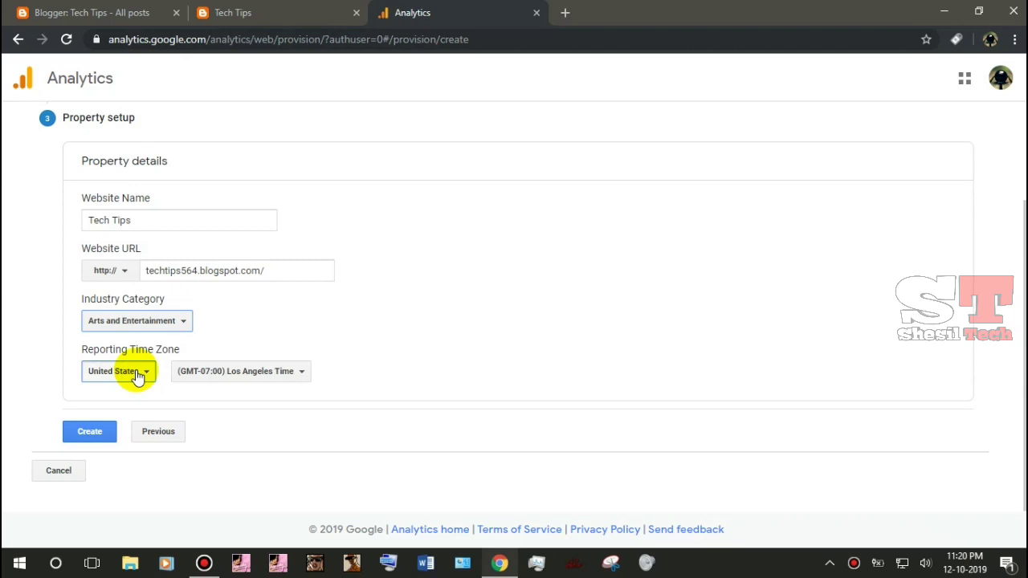
left_click(138, 376)
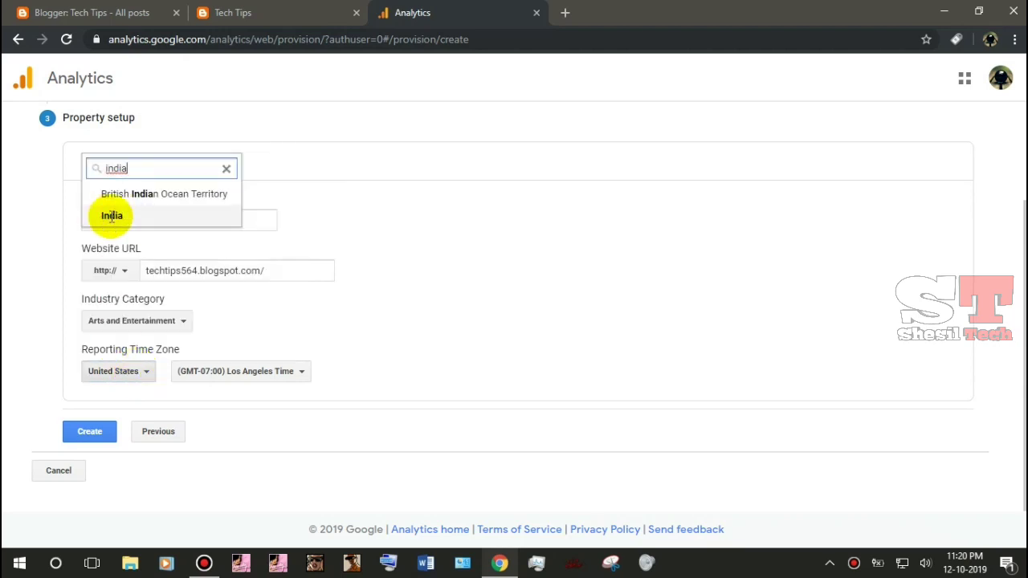
left_click(111, 216)
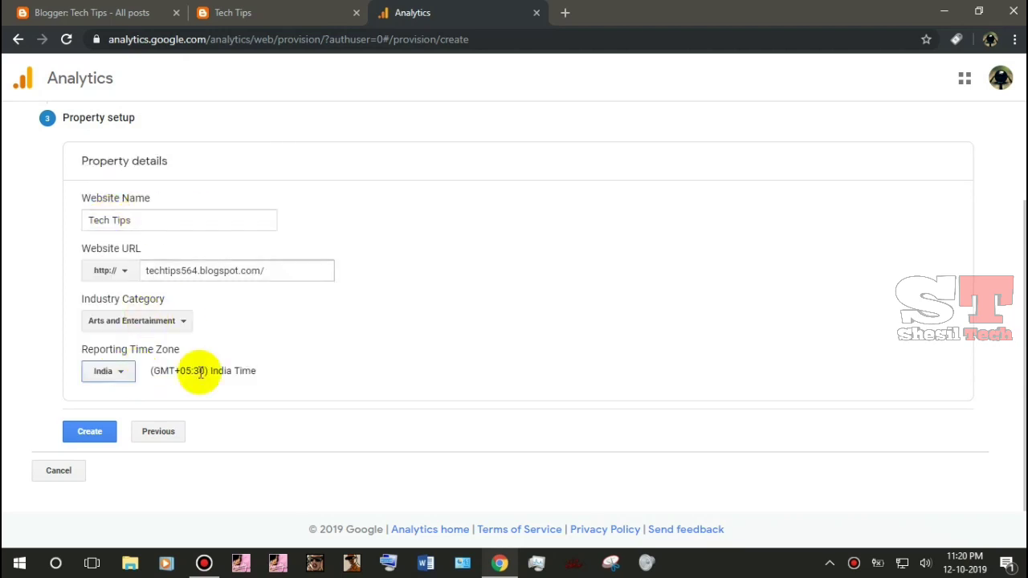
left_click(97, 436)
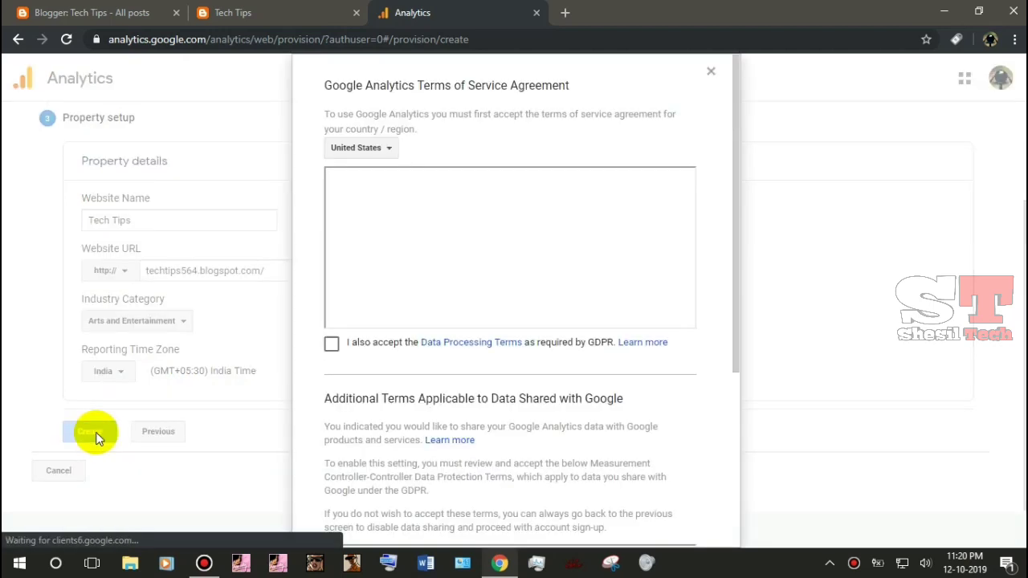
Set the terms country to India, tick the GDPR and data protection terms, and accept
left_click(382, 150)
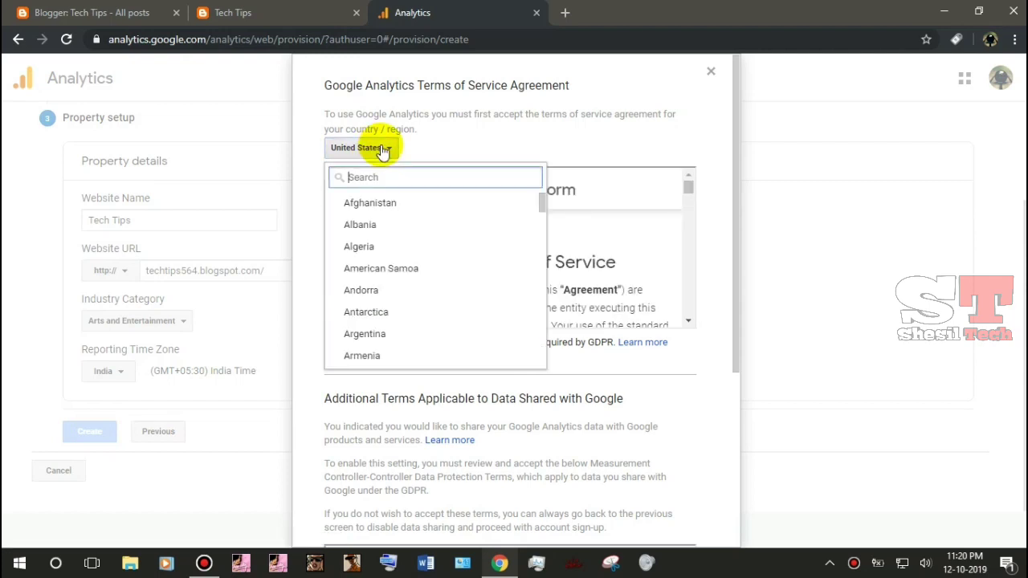
type("india")
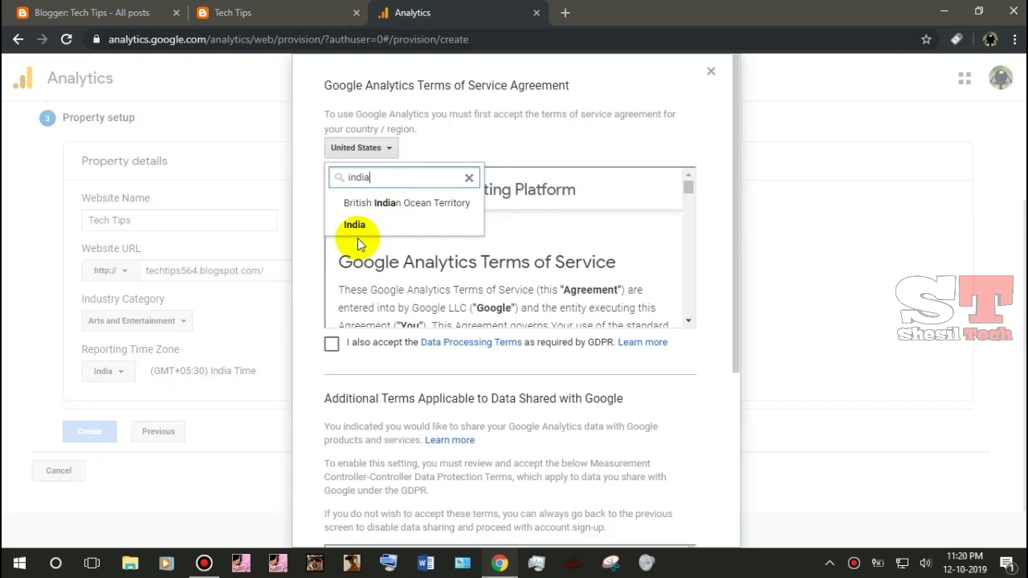
left_click(359, 224)
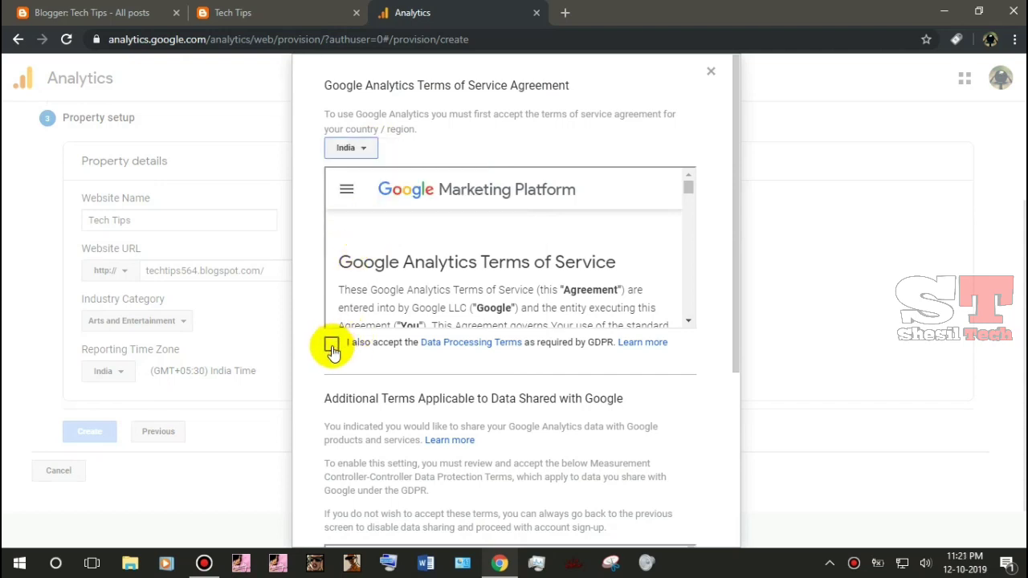
left_click(331, 345)
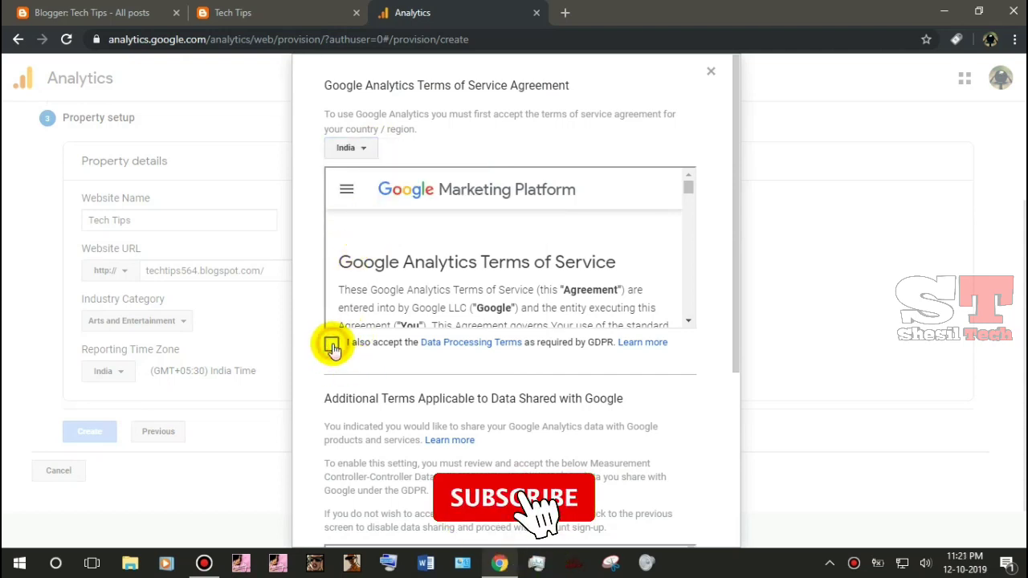
scroll(333, 353, "down", 3)
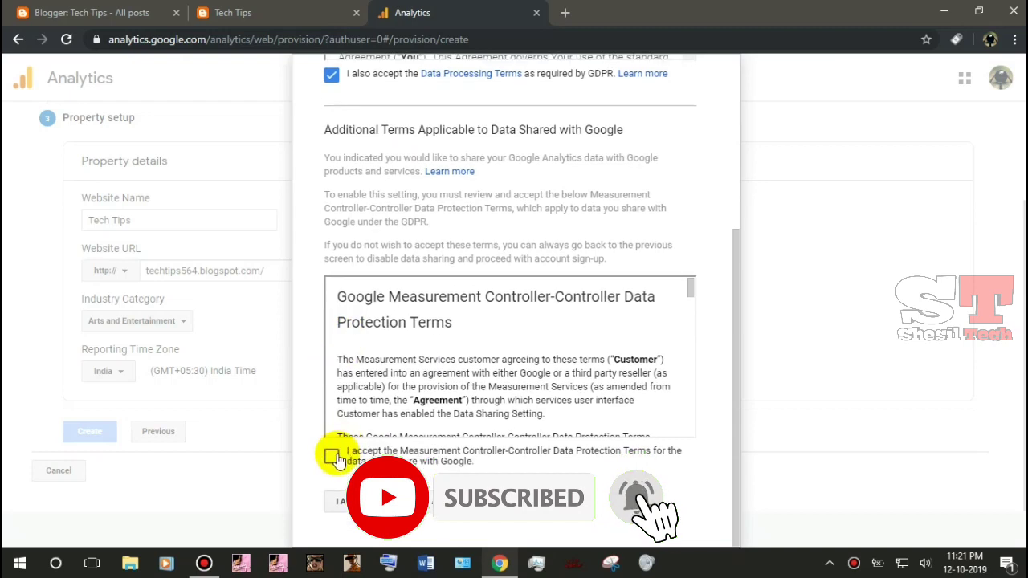
left_click(331, 458)
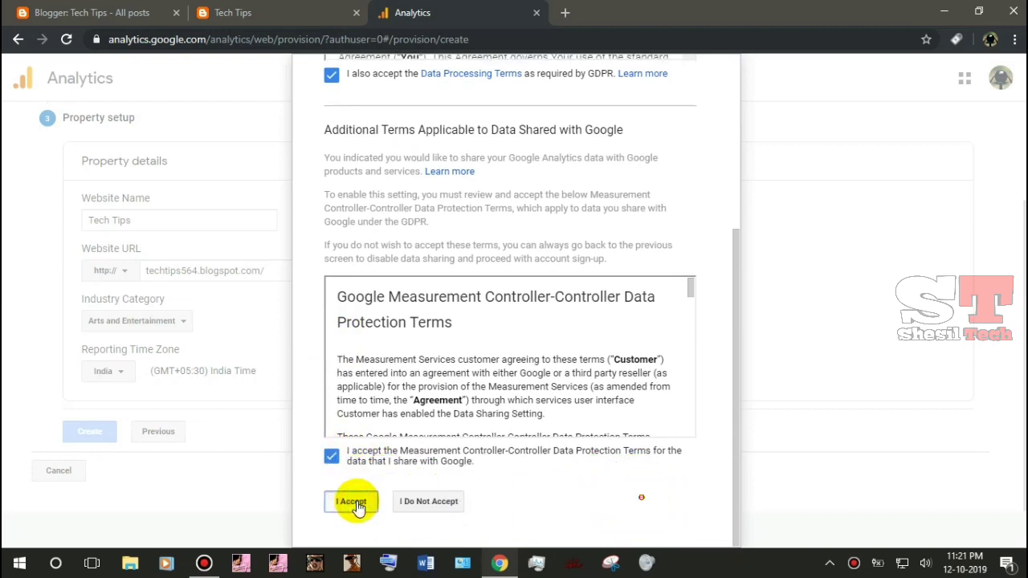
left_click(351, 501)
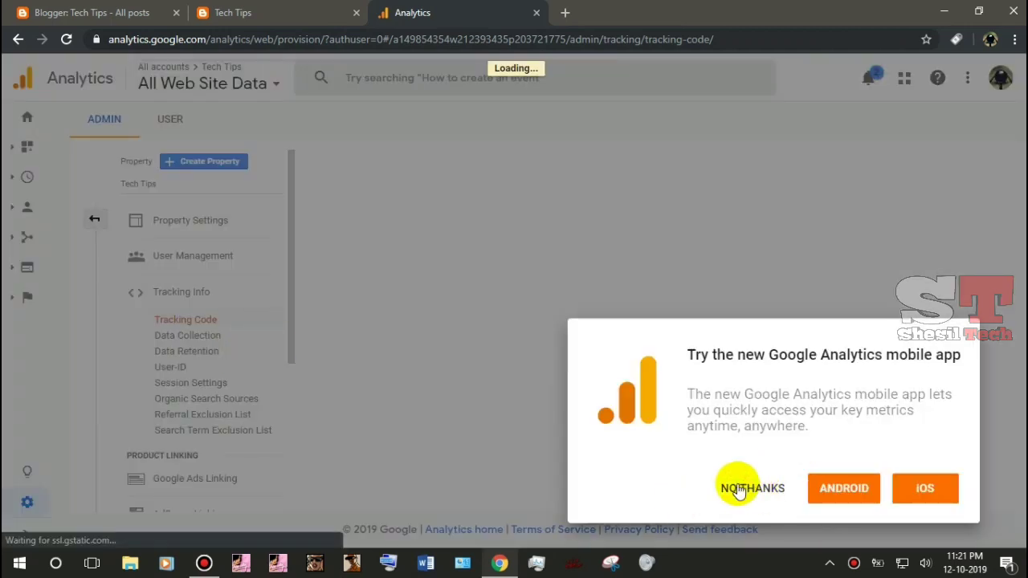
Dismiss the mobile app prompt and copy the Global Site Tag (gtag.js) snippet
left_click(726, 488)
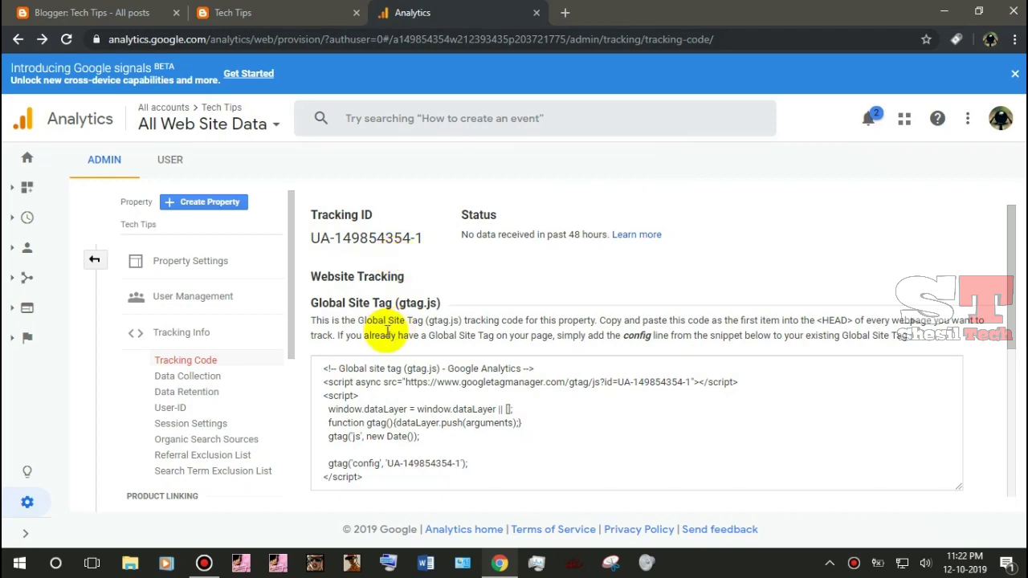
scroll(385, 345, "down", 1)
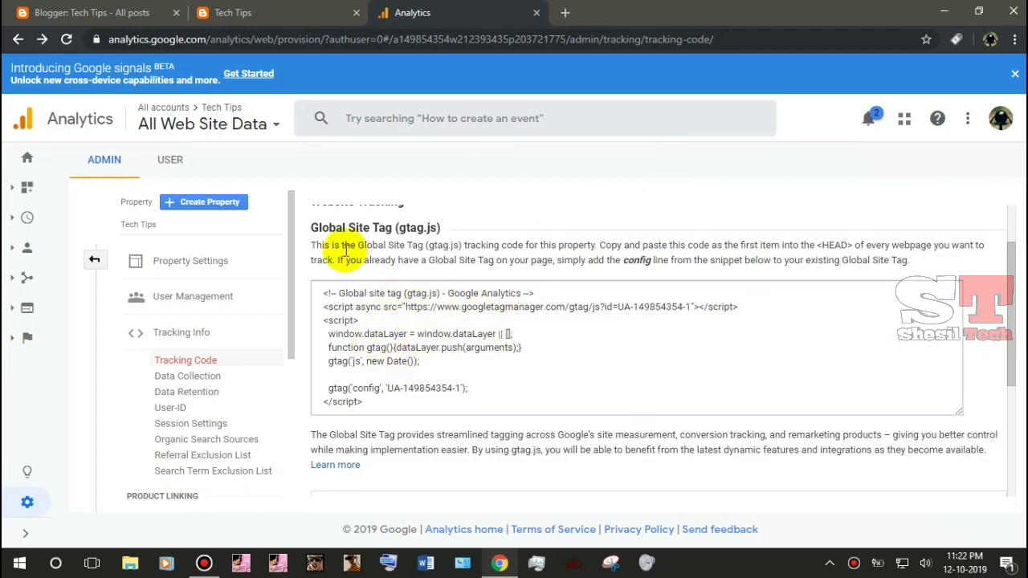
left_click(402, 301)
key("ctrl+a")
key("ctrl+c")
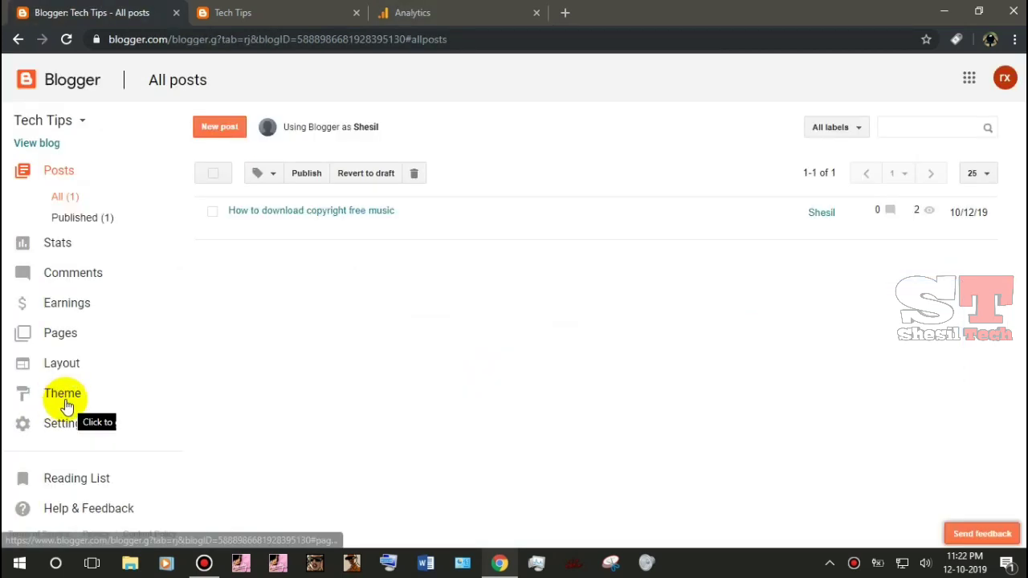
Go to the Tech Tips Theme page and open its Edit HTML code editor
left_click(58, 397)
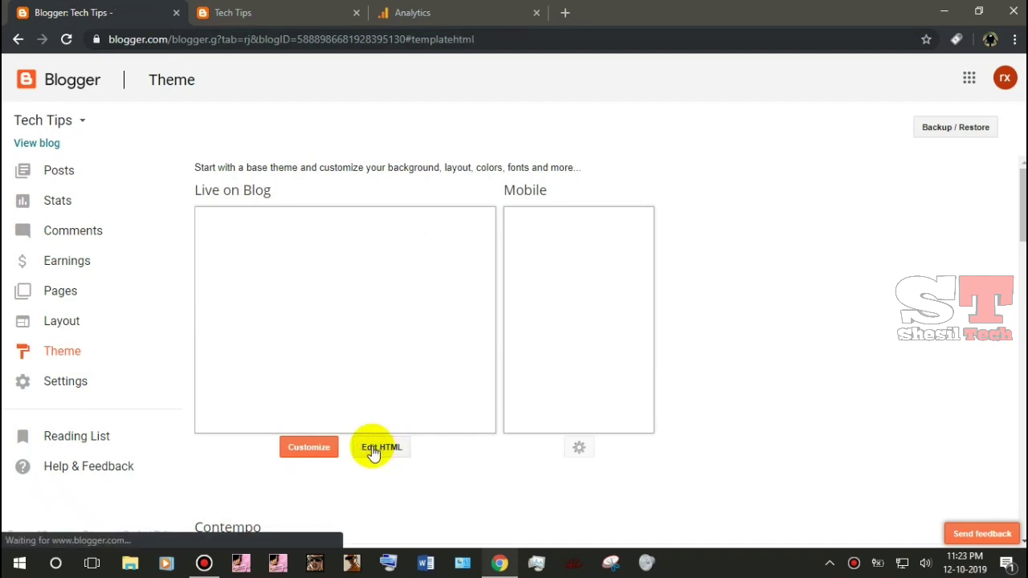
left_click(374, 447)
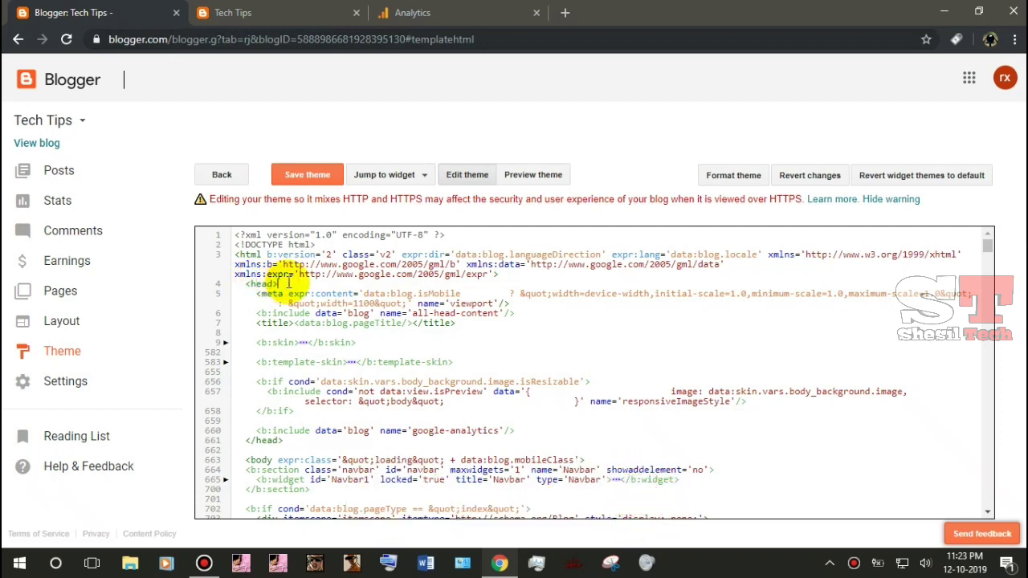
Find the <head> tag and paste the gtag snippet on a new line after it
key("ctrl+f")
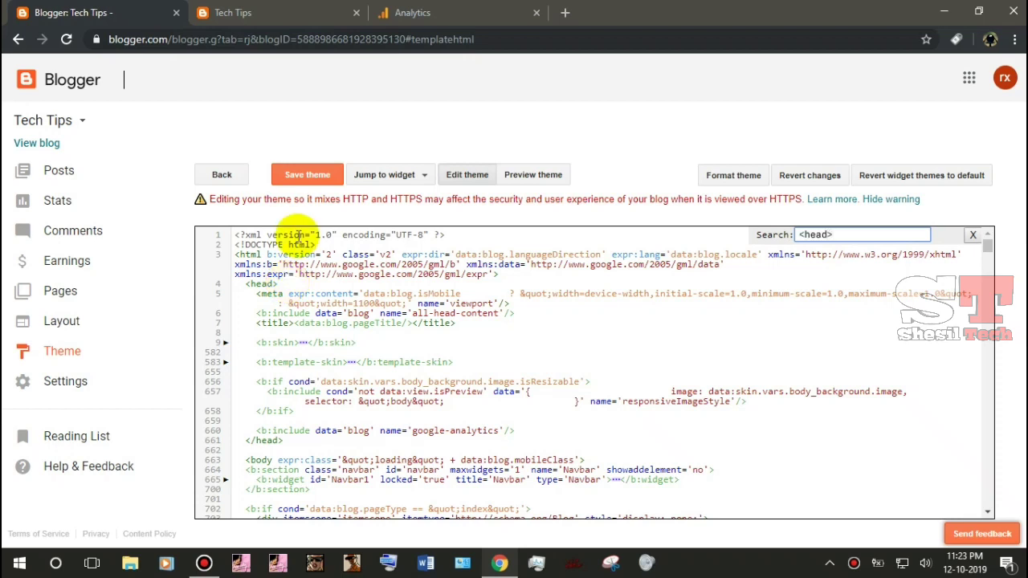
key("Return")
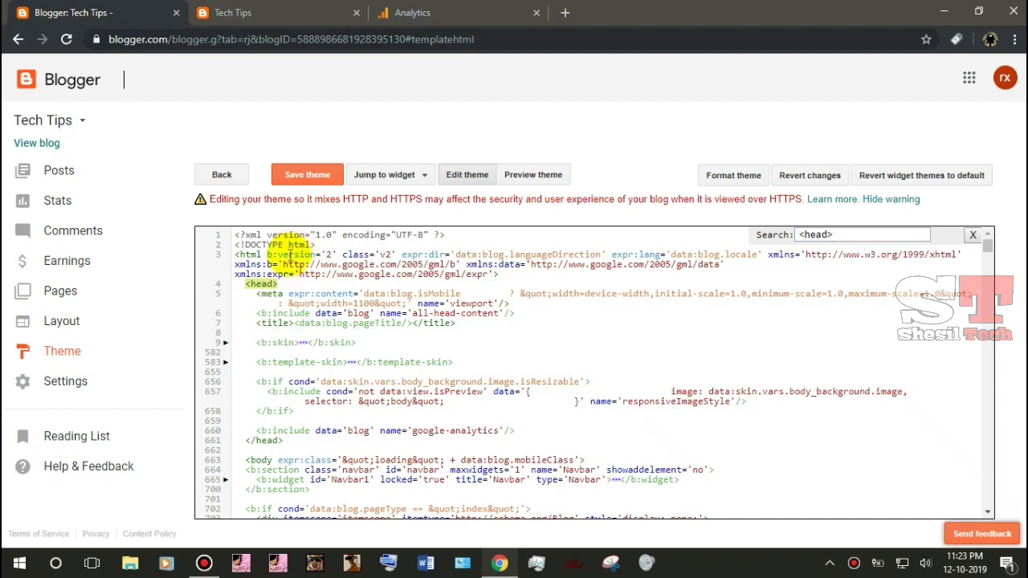
left_click(285, 283)
key("Return")
key("Return")
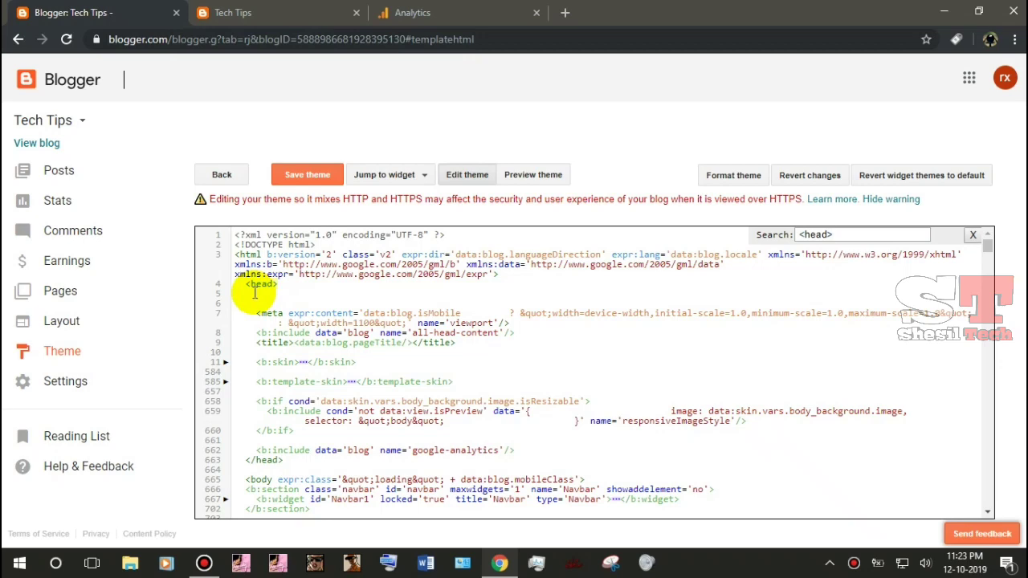
key("ctrl+v")
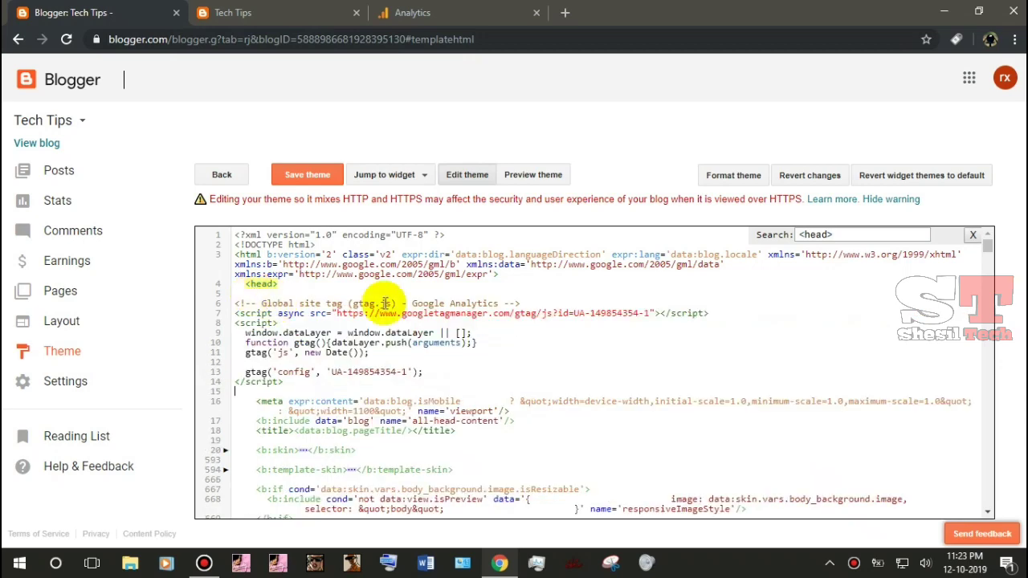
Save the theme and return to the Theme overview
left_click(309, 179)
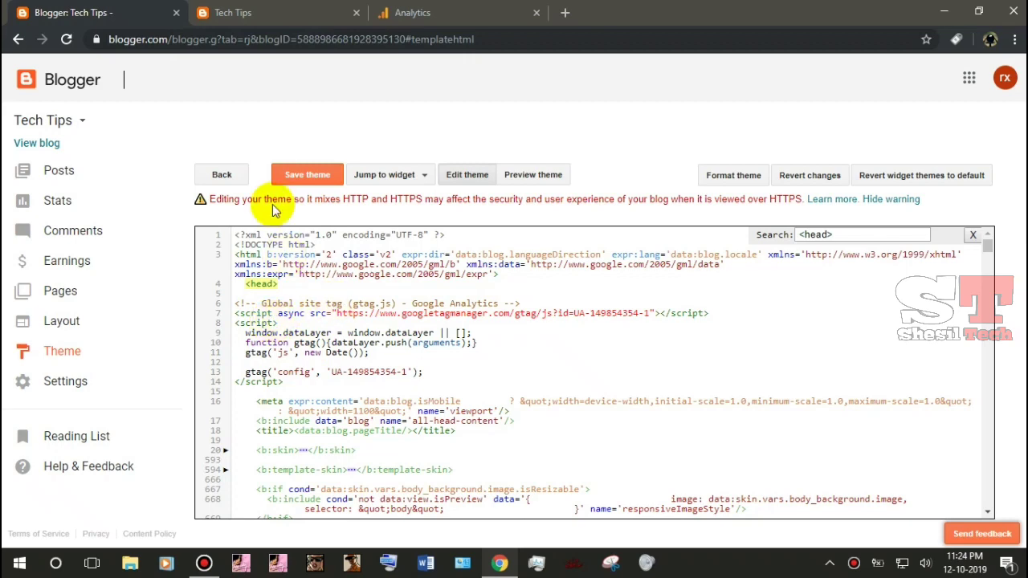
left_click(223, 175)
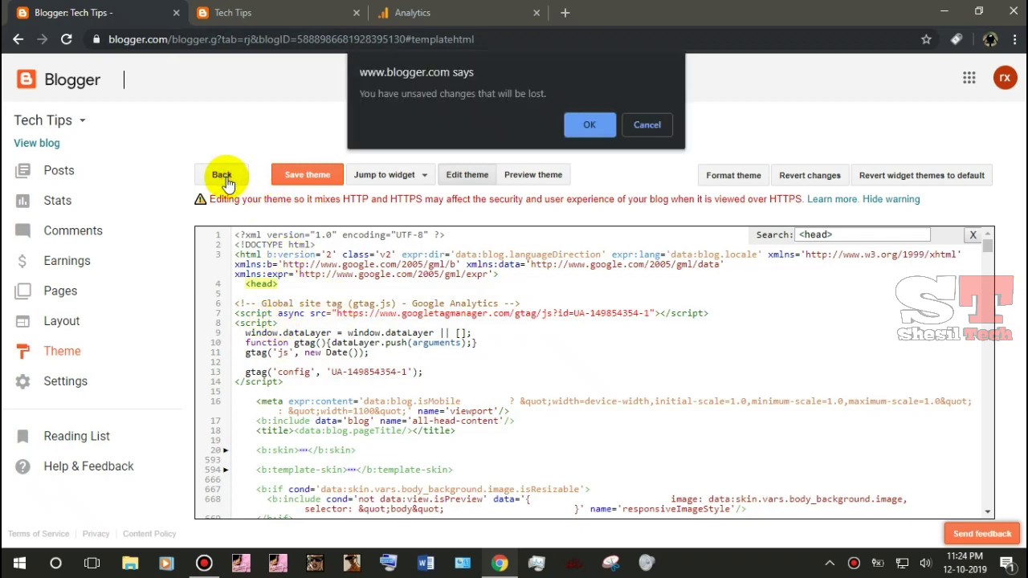
left_click(586, 126)
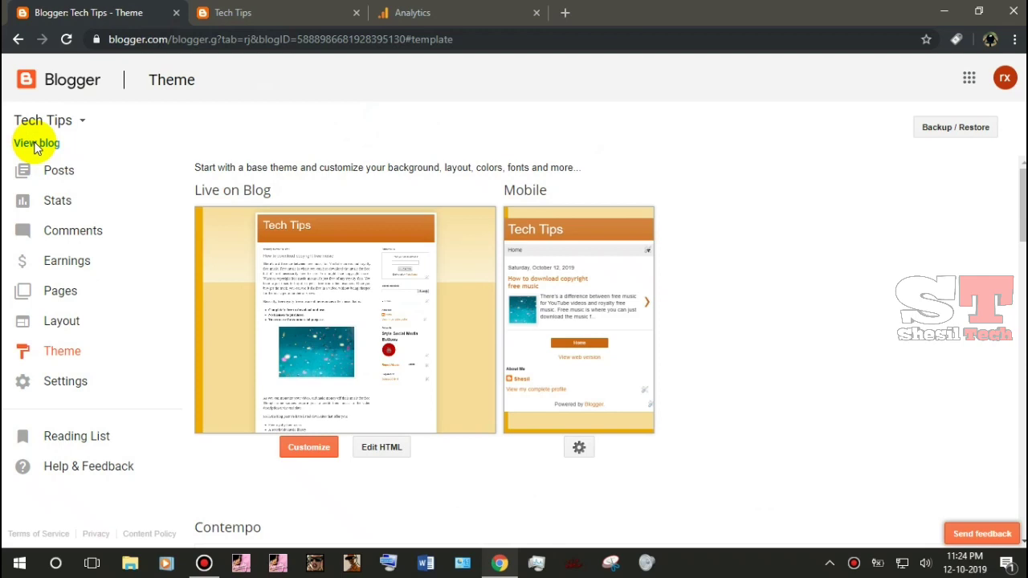
View the live Tech Tips blog at techtips564.blogspot.com in a new tab, then switch back to Analytics
left_click(34, 145)
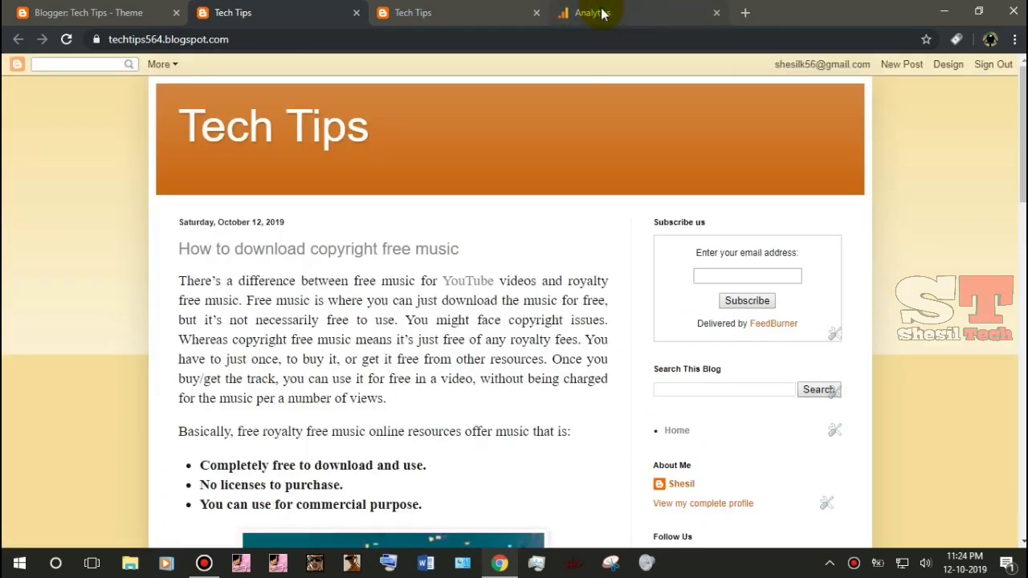
left_click(602, 13)
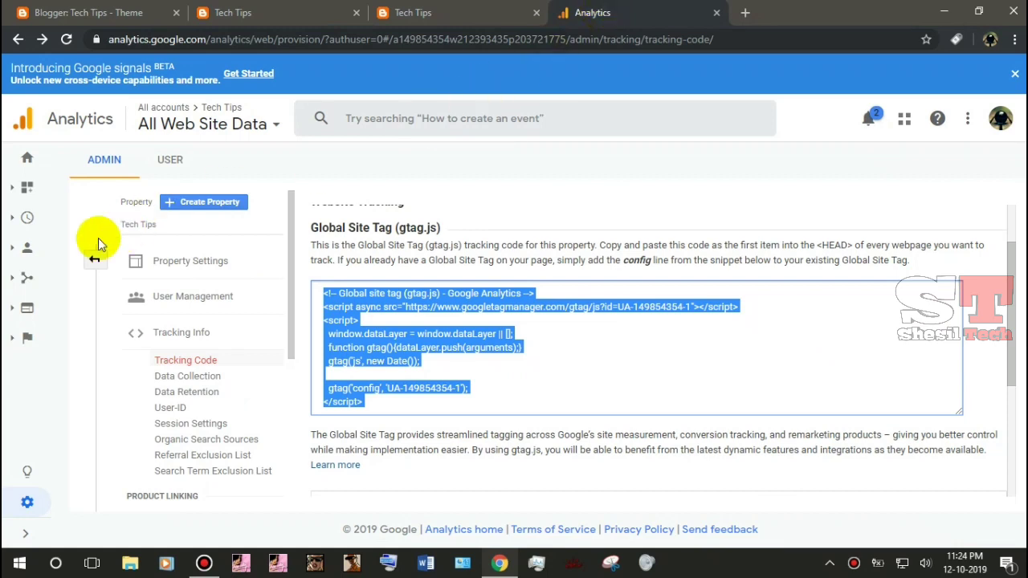
Confirm the Home report shows 1 active user right now, then go to Admin
left_click(25, 162)
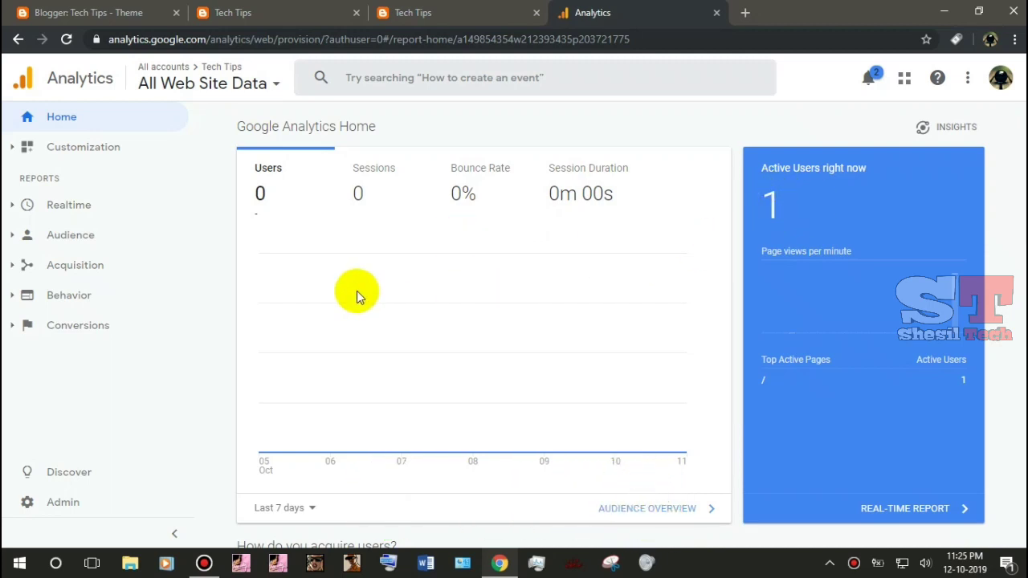
left_click(42, 506)
left_click(42, 508)
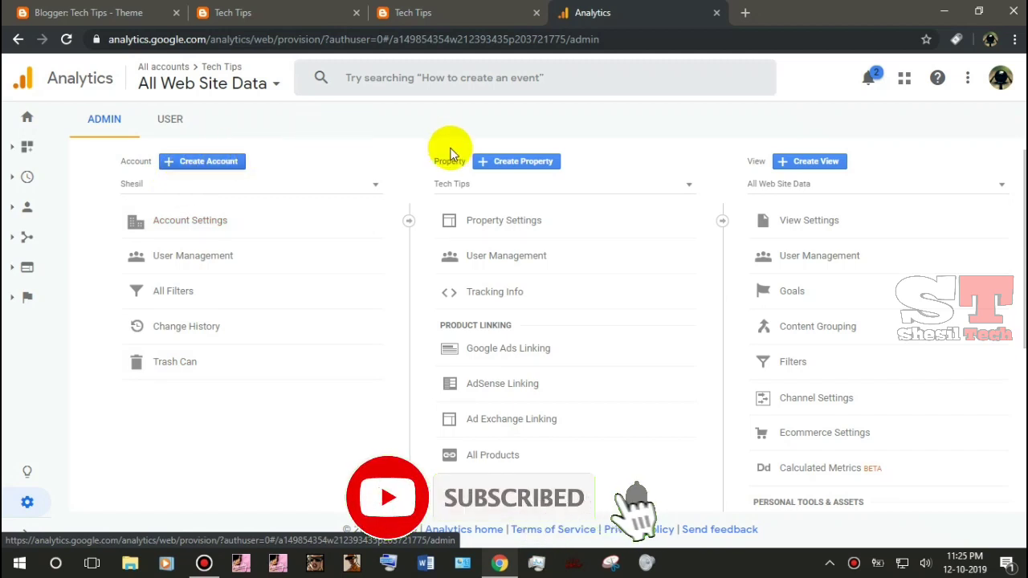
Open Tracking Info > Tracking Code to verify 'Receiving traffic in past 48 hours' status
left_click(500, 295)
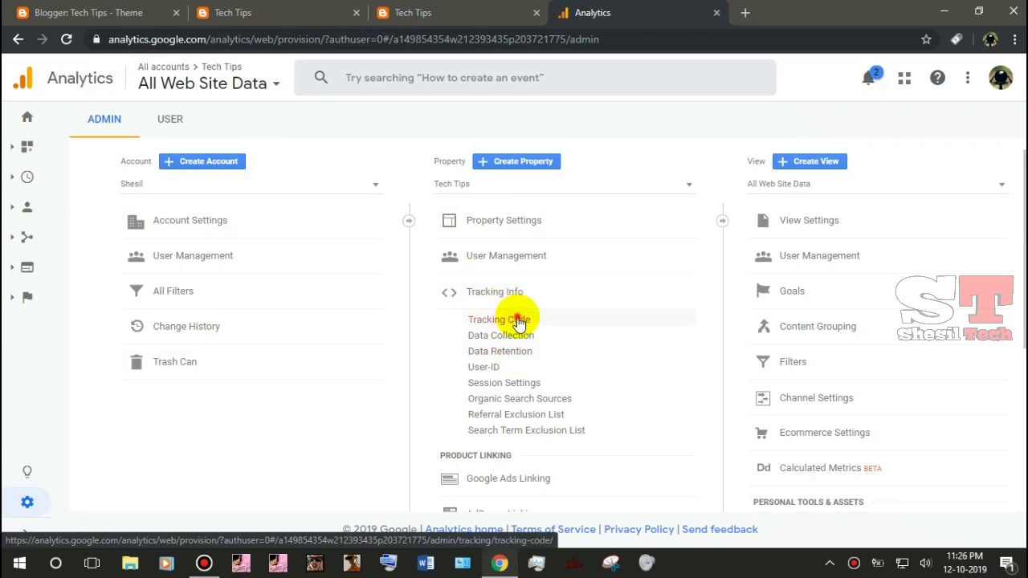
left_click(518, 322)
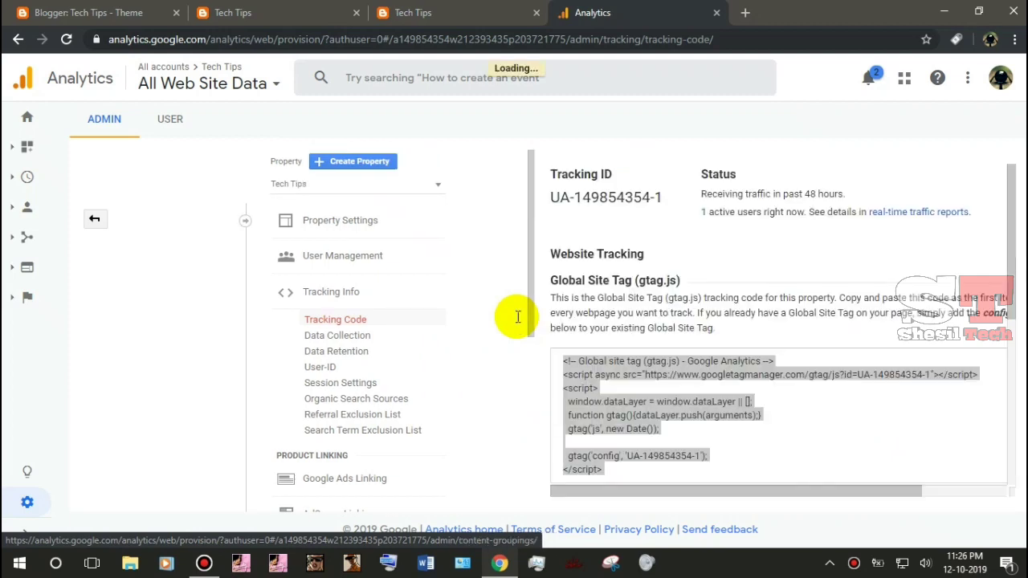
left_click(450, 401)
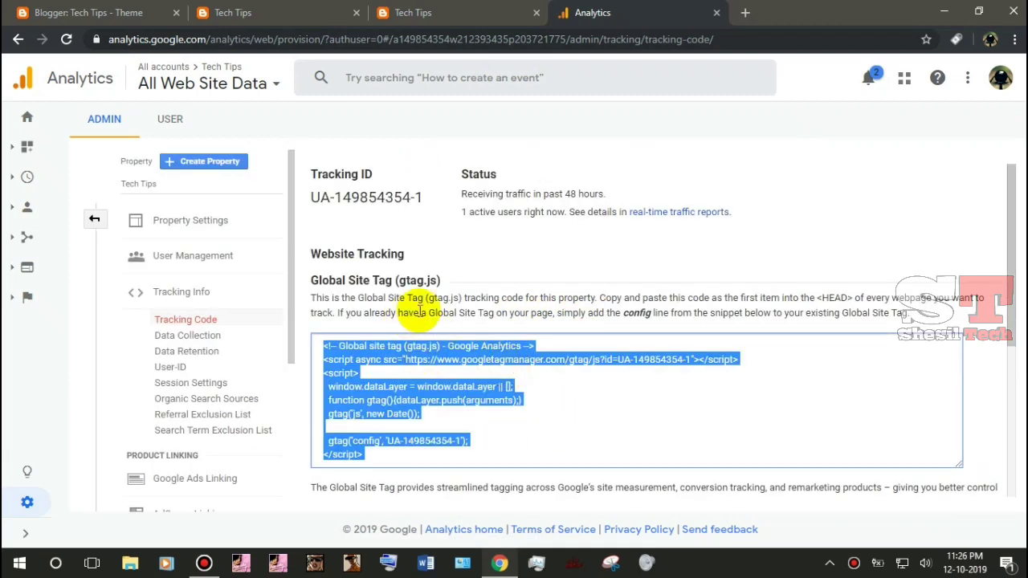